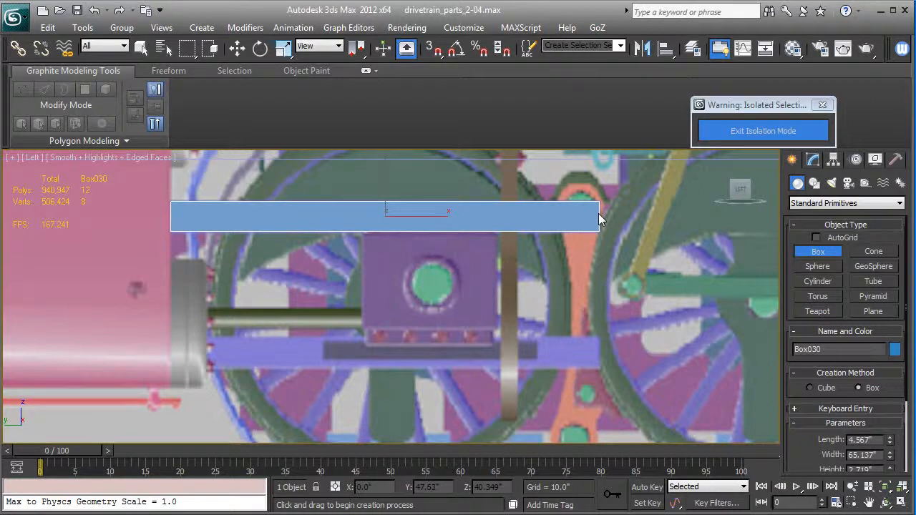
Rename the box over the upper rail as guide-01
{"action": "left_click", "coordinate": [236, 48]}
{"action": "middle_click_drag", "start_coordinate": [429, 302], "coordinate": [495, 334], "text": "alt"}
{"action": "key", "text": "l"}
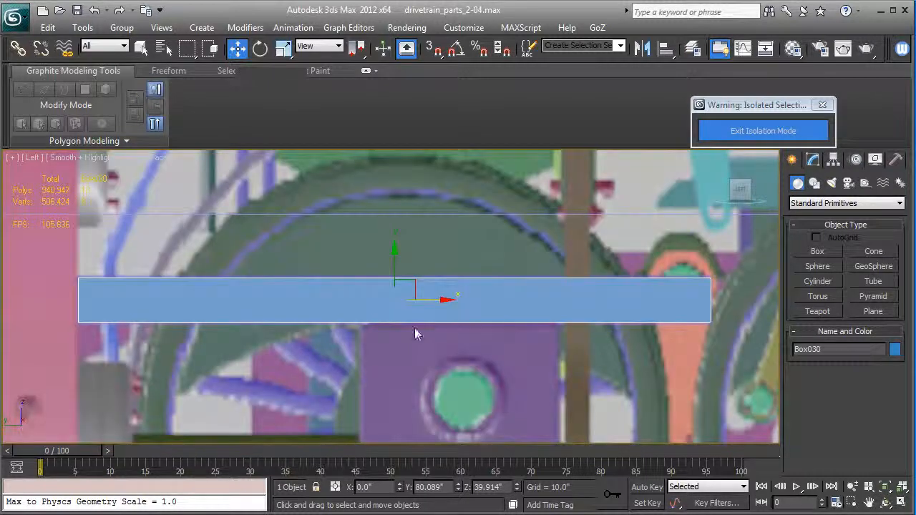
{"action": "left_click", "coordinate": [813, 159]}
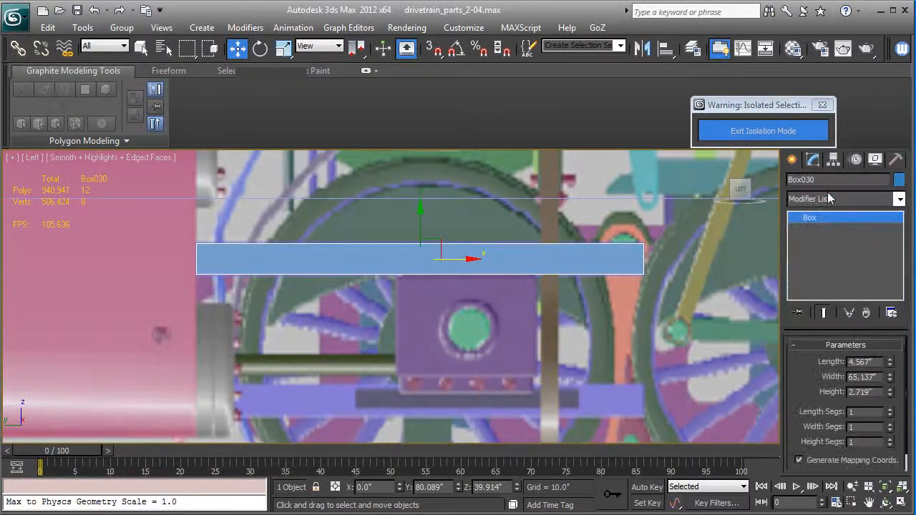
{"action": "type", "text": "guide-01"}
Copy the guide bar straight down to the lower rail of the reference image and select both bars
{"action": "left_click_drag", "start_coordinate": [418, 214], "coordinate": [420, 357], "text": "shift"}
{"action": "left_click", "coordinate": [464, 323]}
{"action": "left_click", "coordinate": [445, 268], "text": "ctrl"}
Exit isolation mode to show the two selected guide bars together with the whole locomotive in the perspective view
{"action": "key", "text": "z"}
{"action": "key", "text": "p"}
{"action": "middle_click_drag", "start_coordinate": [357, 310], "coordinate": [429, 346], "text": "alt"}
{"action": "scroll", "coordinate": [424, 345], "scroll_direction": "down", "scroll_amount": 10}
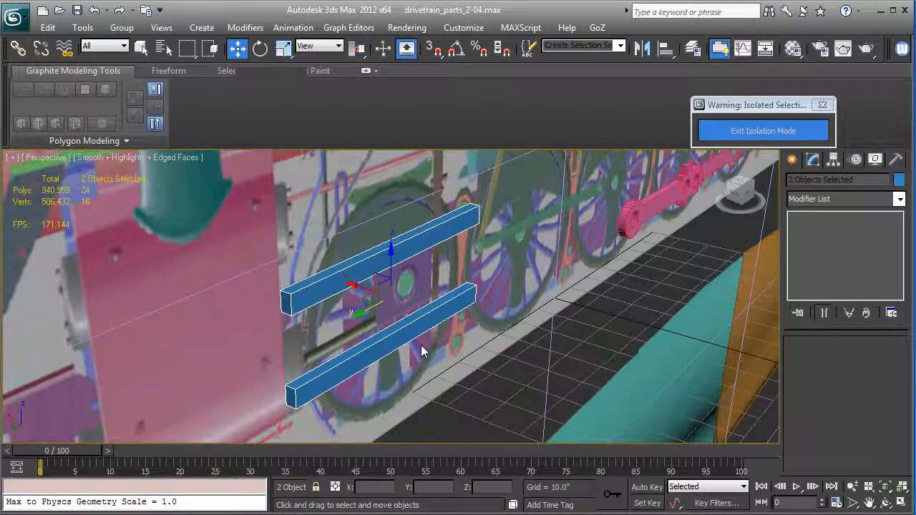
{"action": "left_click", "coordinate": [784, 131]}
{"action": "scroll", "coordinate": [429, 255], "scroll_direction": "down", "scroll_amount": 5}
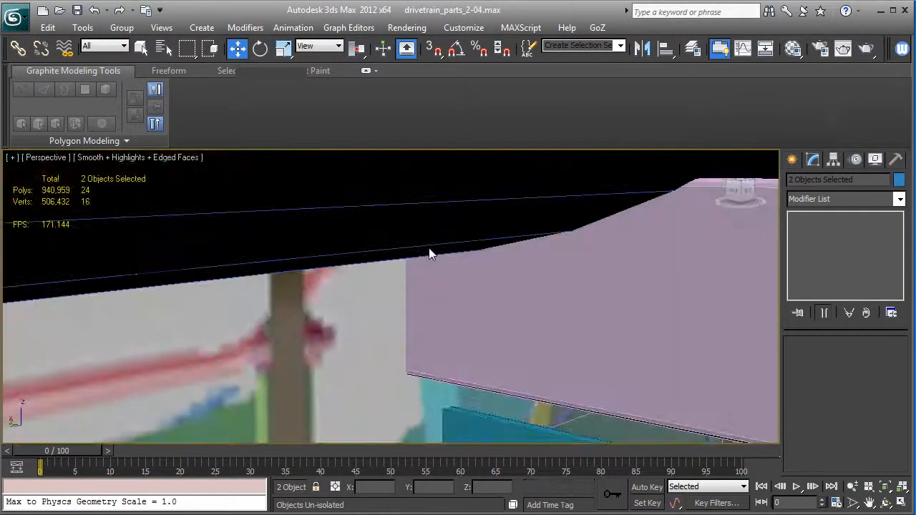
{"action": "scroll", "coordinate": [449, 252], "scroll_direction": "down", "scroll_amount": 10}
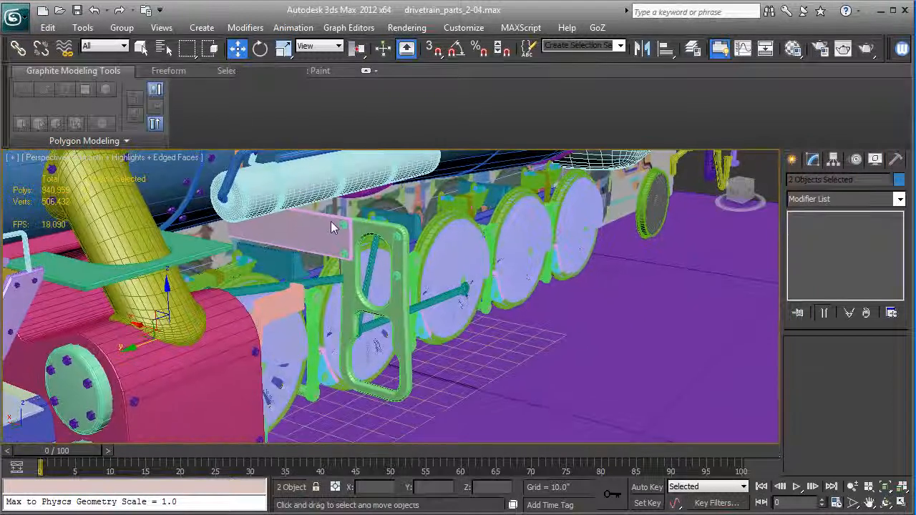
{"action": "middle_click_drag", "start_coordinate": [330, 223], "coordinate": [214, 322], "text": "alt"}
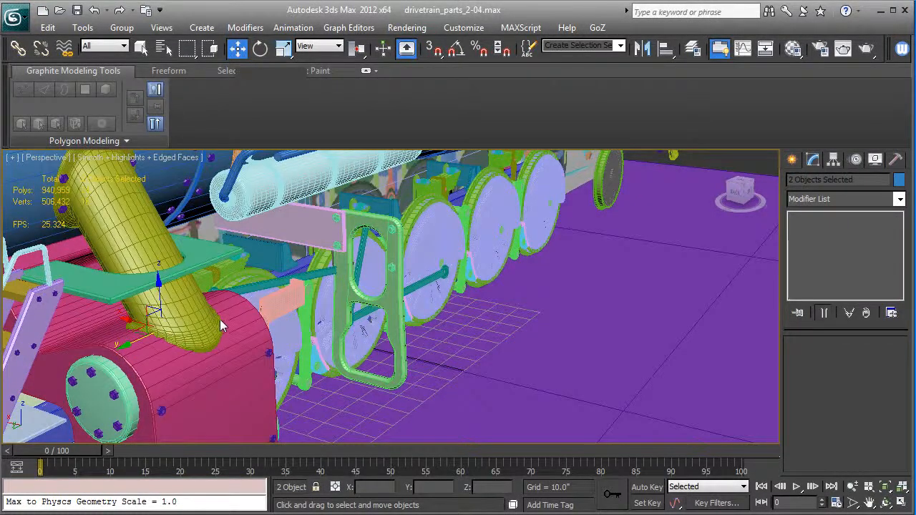
Lock the selection and move both guide bars along the X axis out to the cylinder
{"action": "key", "text": "space"}
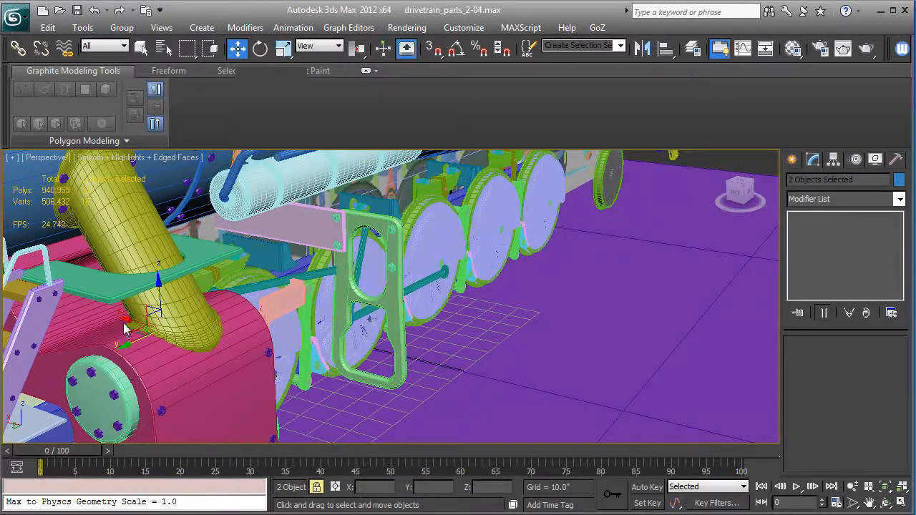
{"action": "left_click_drag", "start_coordinate": [125, 324], "coordinate": [276, 365]}
{"action": "middle_click_drag", "start_coordinate": [276, 365], "coordinate": [161, 352], "text": "alt"}
Fine-tune the position of both guide bars behind the cylinder, checking them against the locomotive from front and perspective views
{"action": "key", "text": "f"}
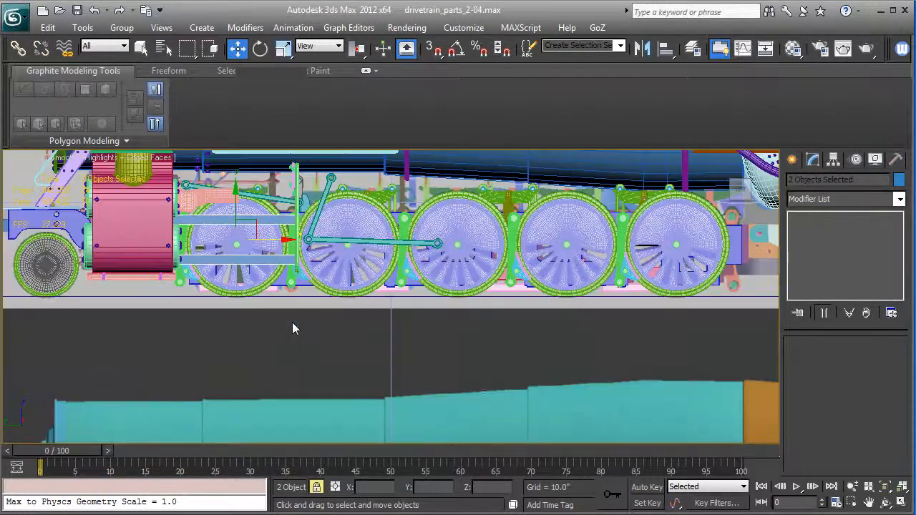
{"action": "key", "text": "l"}
{"action": "key", "text": "z"}
{"action": "key", "text": "p"}
{"action": "middle_click_drag", "start_coordinate": [299, 340], "coordinate": [256, 354], "text": "alt"}
{"action": "scroll", "coordinate": [227, 360], "scroll_direction": "down", "scroll_amount": 5}
{"action": "middle_click_drag", "start_coordinate": [340, 297], "coordinate": [360, 301], "text": "alt"}
{"action": "left_click_drag", "start_coordinate": [375, 290], "coordinate": [378, 306]}
{"action": "middle_click_drag", "start_coordinate": [378, 306], "coordinate": [433, 302], "text": "alt"}
Unlock the selection, add the reference image plane to the two guide bars and isolate all three in the left view
{"action": "key", "text": "l"}
{"action": "key", "text": "z"}
{"action": "scroll", "coordinate": [394, 368], "scroll_direction": "down", "scroll_amount": 3}
{"action": "scroll", "coordinate": [426, 295], "scroll_direction": "down", "scroll_amount": 10}
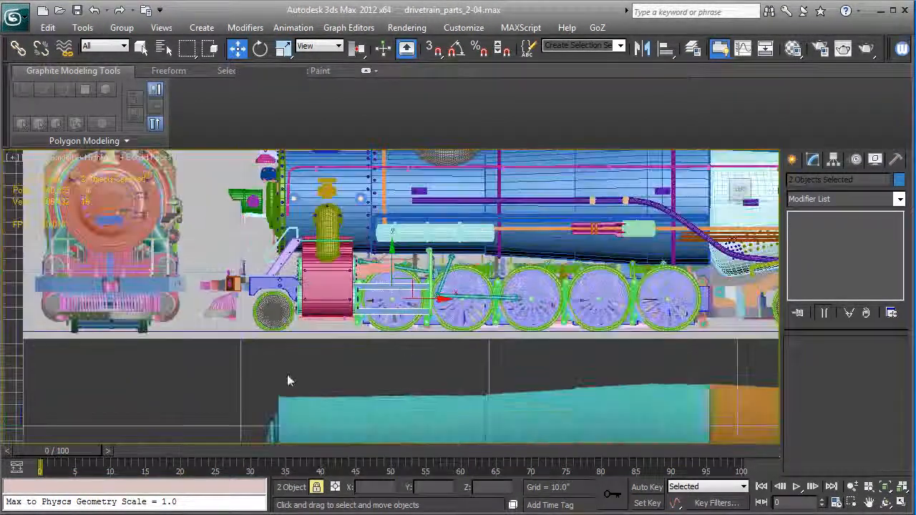
{"action": "key", "text": "F3"}
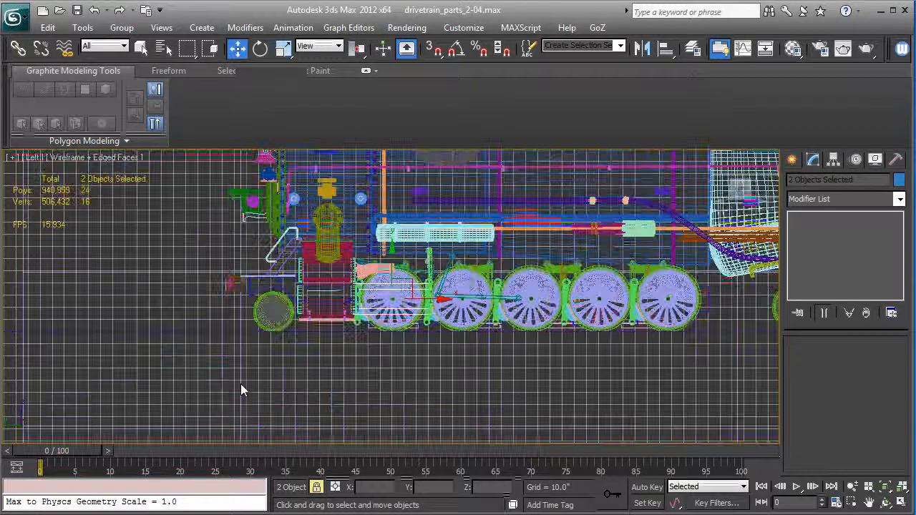
{"action": "key", "text": "F3"}
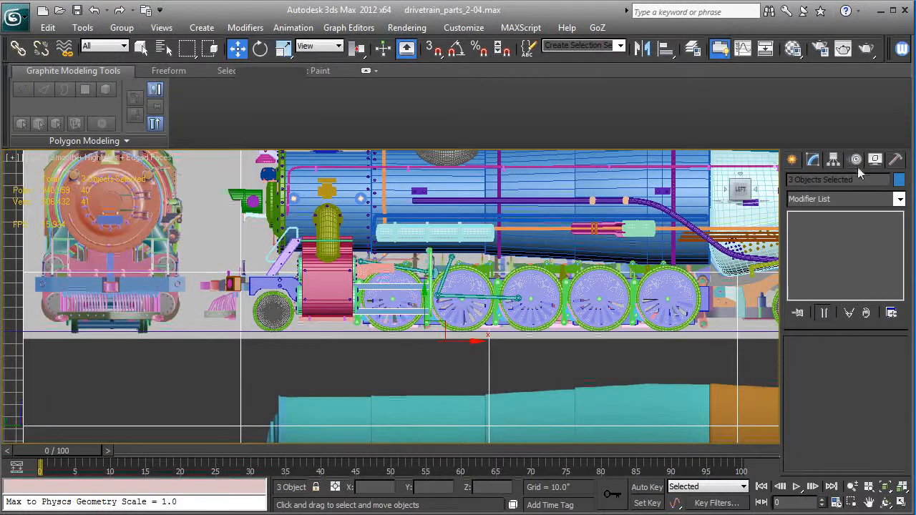
{"action": "key", "text": "alt+q"}
{"action": "scroll", "coordinate": [442, 393], "scroll_direction": "up", "scroll_amount": 10}
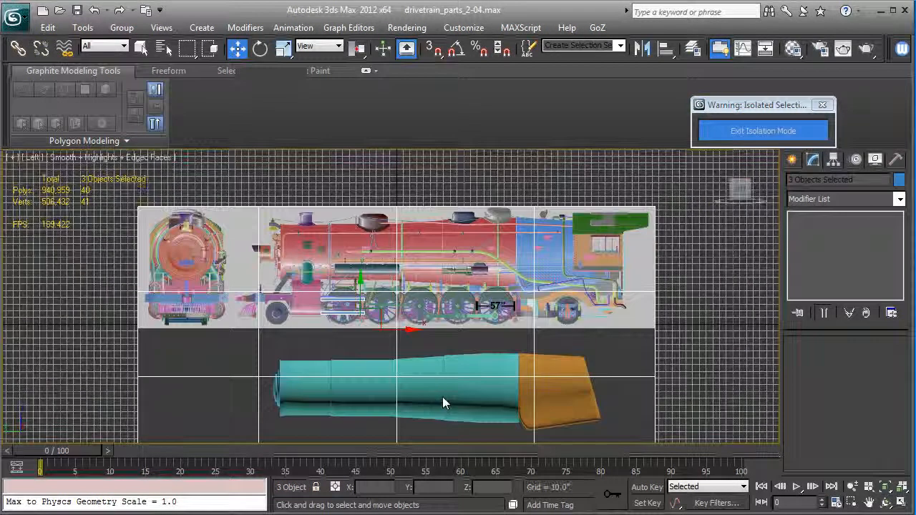
{"action": "scroll", "coordinate": [449, 325], "scroll_direction": "up", "scroll_amount": 3}
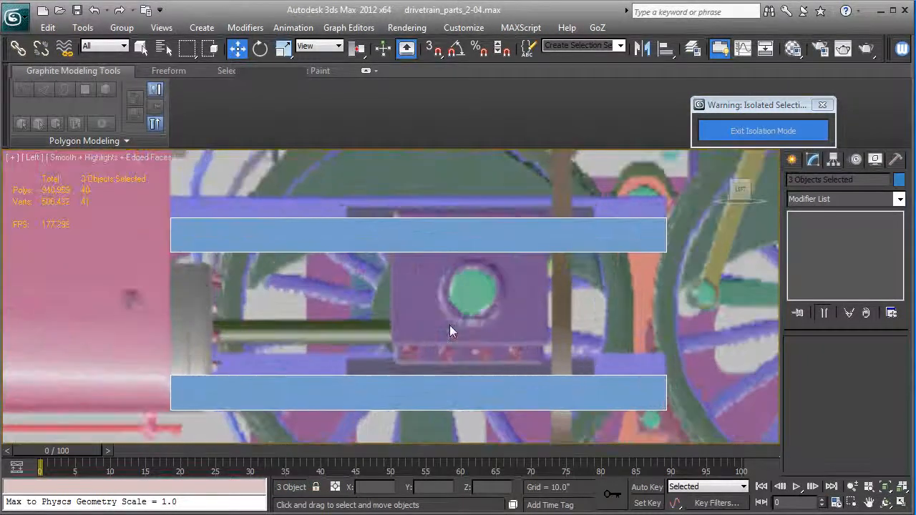
Create an MvH TubeCap ring around the crosshead pin, about 3.76 inner and 5.17 outer radius, with 8 segments
{"action": "middle_click_drag", "start_coordinate": [448, 324], "coordinate": [410, 308]}
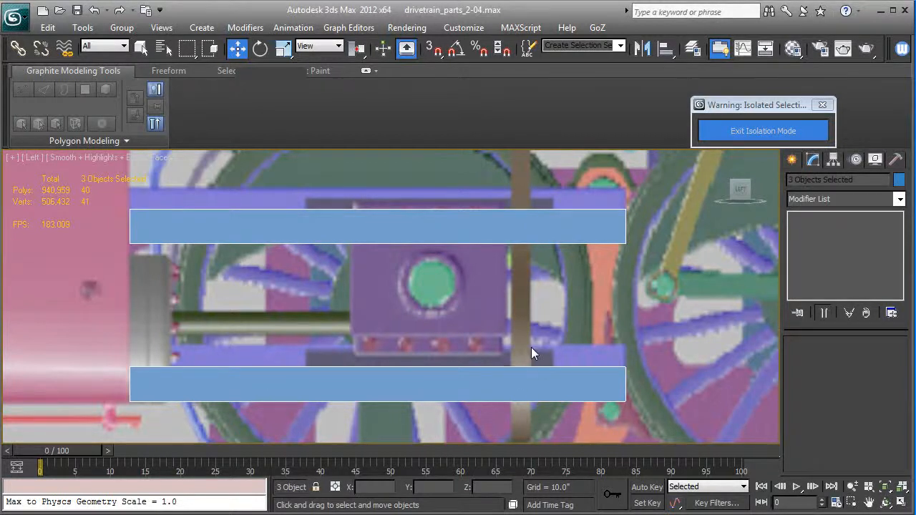
{"action": "middle_click_drag", "start_coordinate": [531, 347], "coordinate": [561, 358]}
{"action": "left_click", "coordinate": [792, 160]}
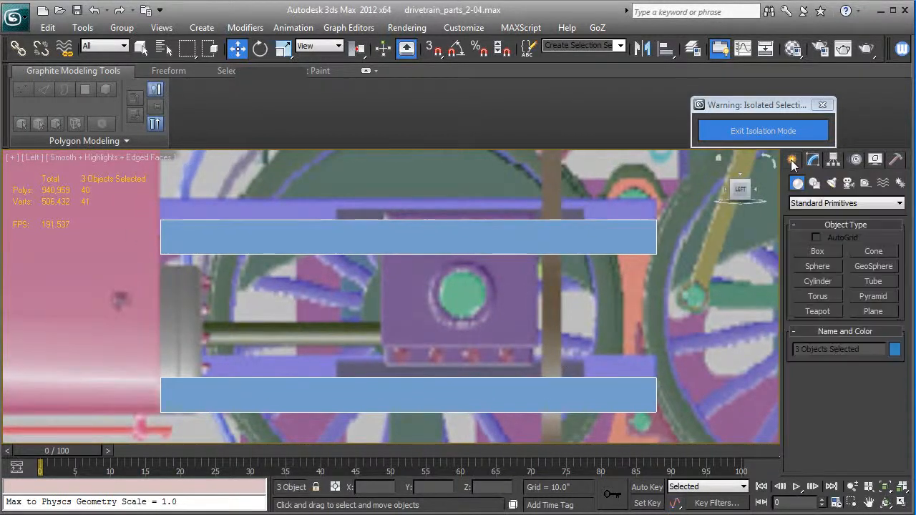
{"action": "left_click", "coordinate": [830, 202]}
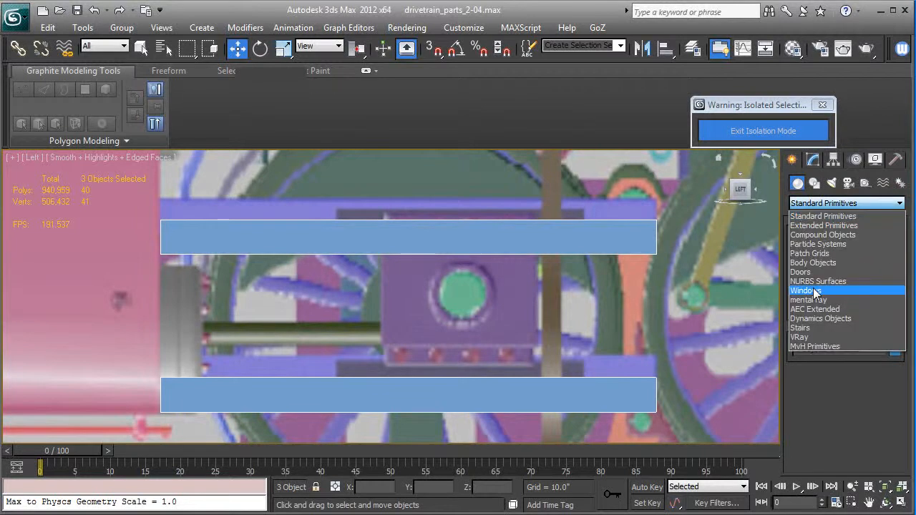
{"action": "left_click", "coordinate": [812, 348]}
{"action": "left_click", "coordinate": [820, 252]}
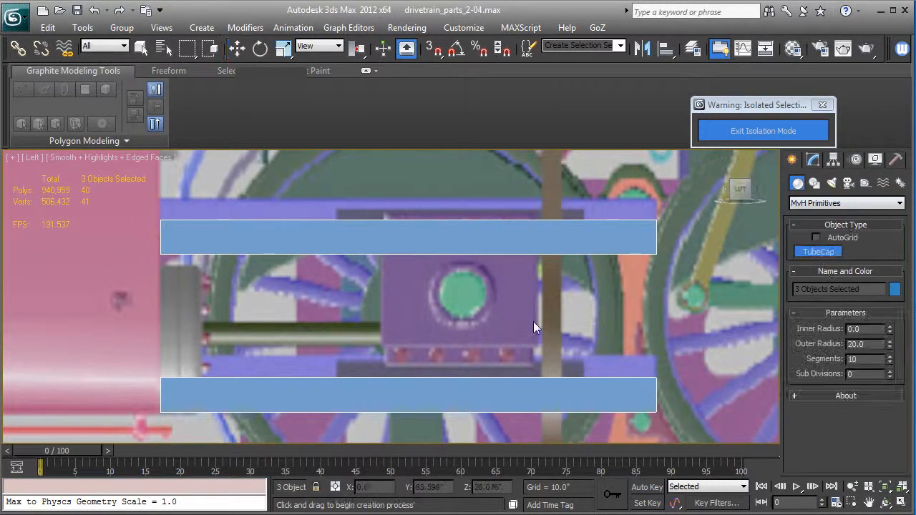
{"action": "left_click_drag", "start_coordinate": [461, 292], "coordinate": [500, 293]}
{"action": "left_click", "coordinate": [491, 298]}
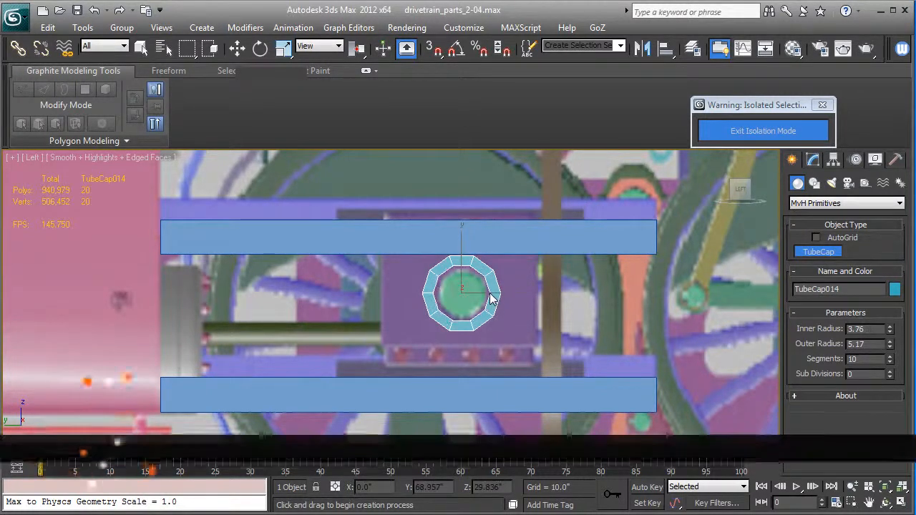
{"action": "left_click", "coordinate": [891, 361]}
{"action": "left_click", "coordinate": [891, 362]}
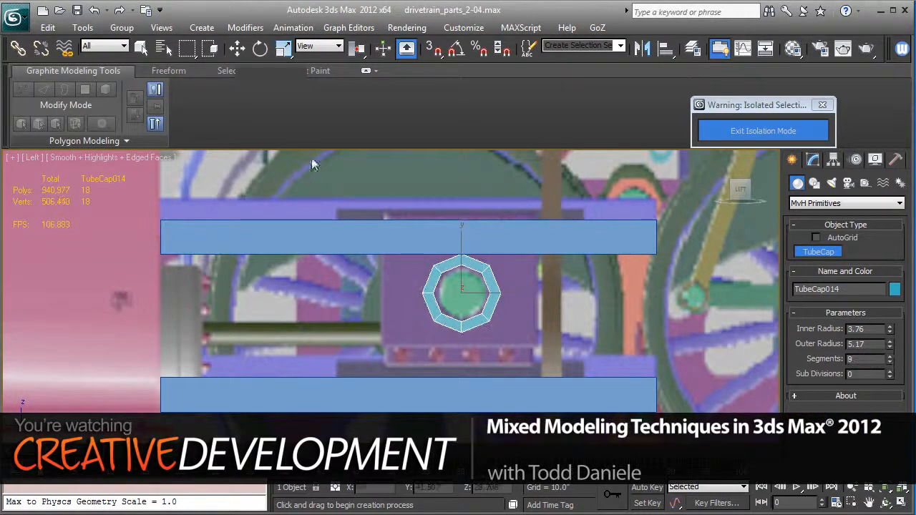
Convert the TubeCap ring to an Editable Poly
{"action": "left_click", "coordinate": [238, 48]}
{"action": "left_click", "coordinate": [812, 160]}
{"action": "right_click", "coordinate": [815, 219]}
{"action": "left_click", "coordinate": [857, 328]}
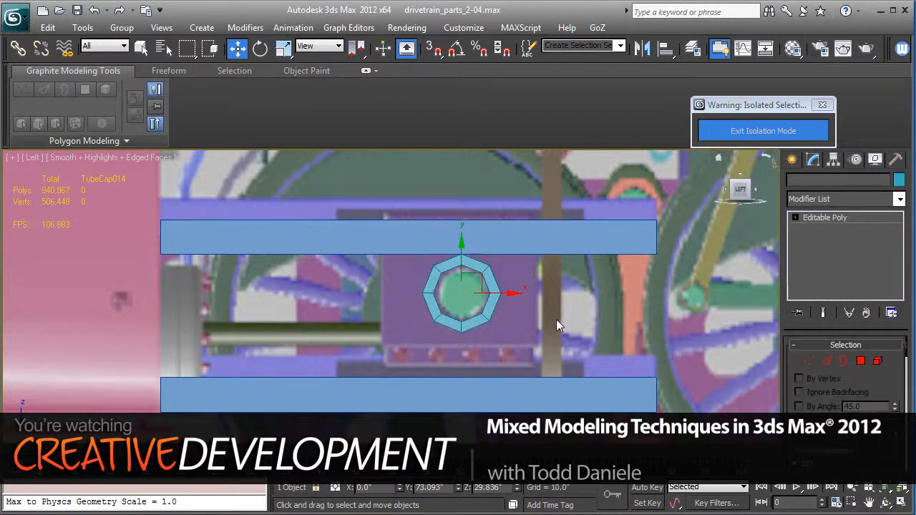
Hide the upper and lower guide bars so the crosshead on the reference image is unobstructed
{"action": "left_click", "coordinate": [563, 241]}
{"action": "left_click", "coordinate": [538, 387], "text": "ctrl"}
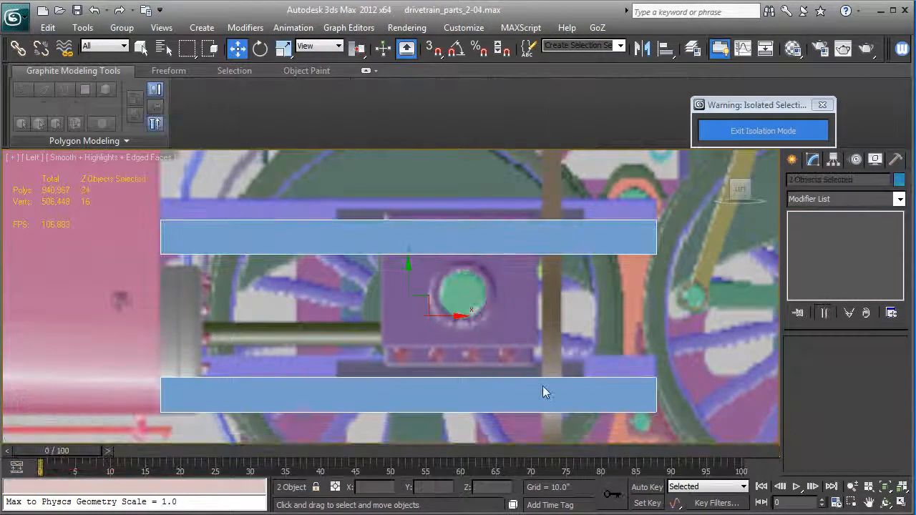
{"action": "left_click", "coordinate": [873, 159]}
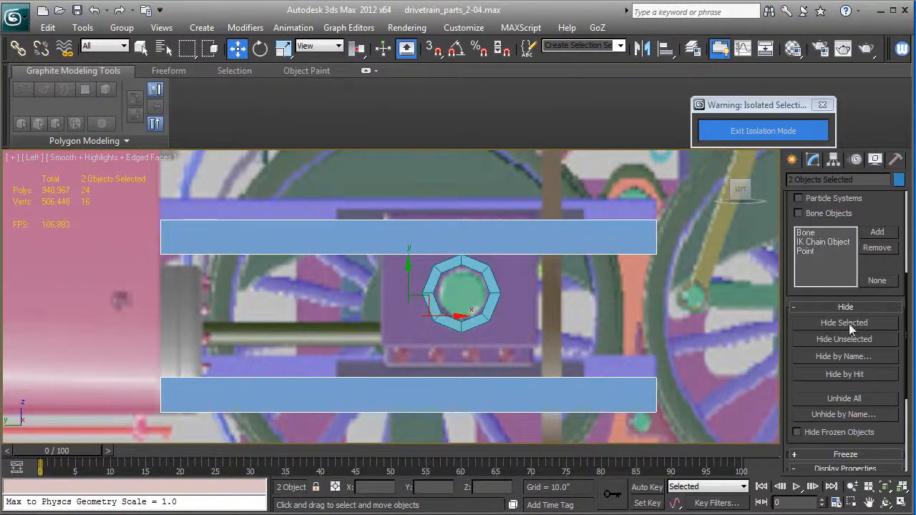
{"action": "left_click", "coordinate": [849, 323]}
{"action": "middle_click_drag", "start_coordinate": [466, 322], "coordinate": [460, 348]}
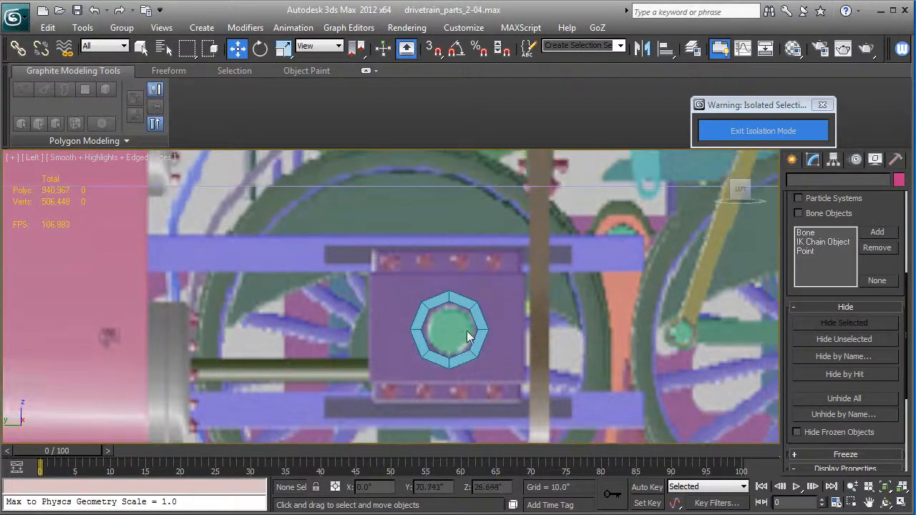
Extrude the ring's two top edges about 5.7" upward and its two bottom edges downward to the crosshead block's ends
{"action": "left_click", "coordinate": [479, 322]}
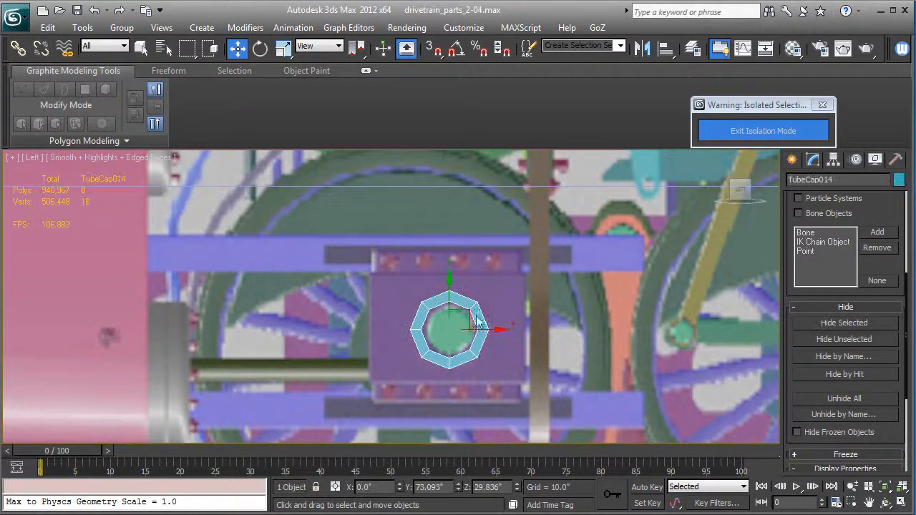
{"action": "left_click", "coordinate": [813, 159]}
{"action": "left_click", "coordinate": [795, 217]}
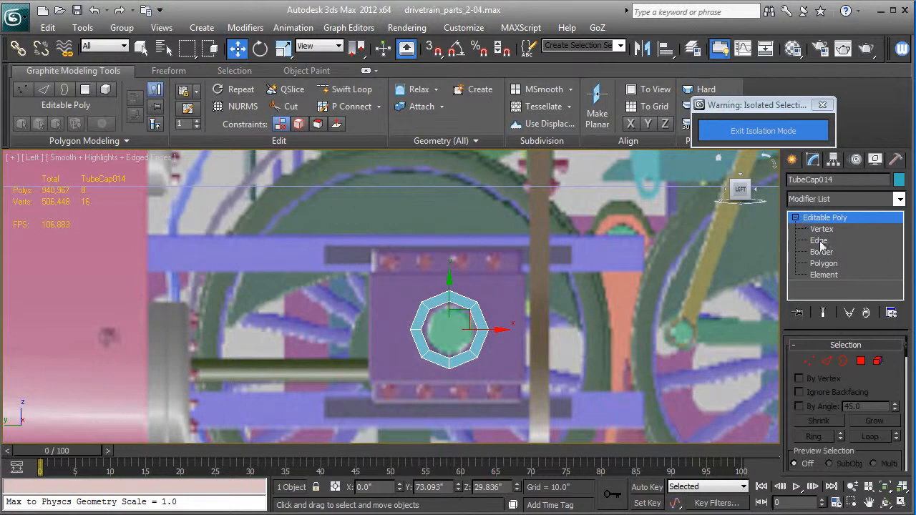
{"action": "left_click", "coordinate": [819, 240]}
{"action": "left_click", "coordinate": [416, 347]}
{"action": "key", "text": "2"}
{"action": "left_click", "coordinate": [439, 300]}
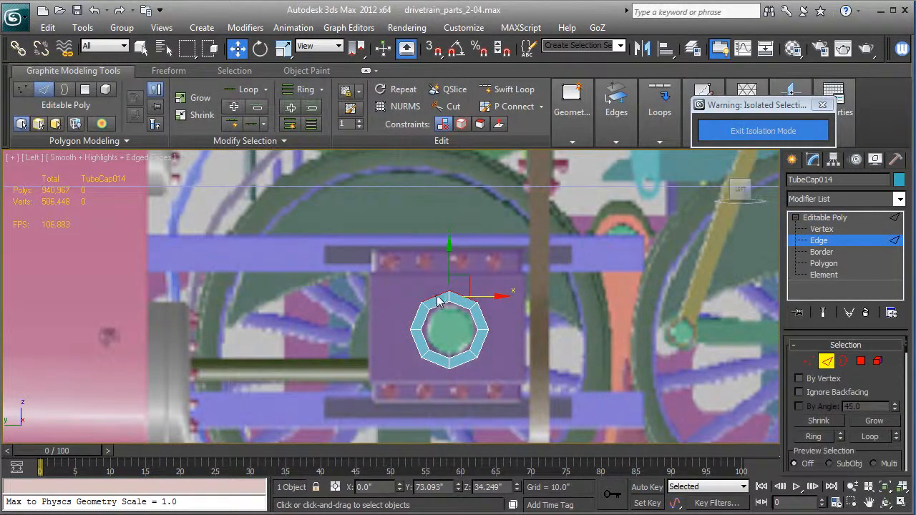
{"action": "left_click_drag", "start_coordinate": [450, 271], "coordinate": [449, 227], "text": "shift"}
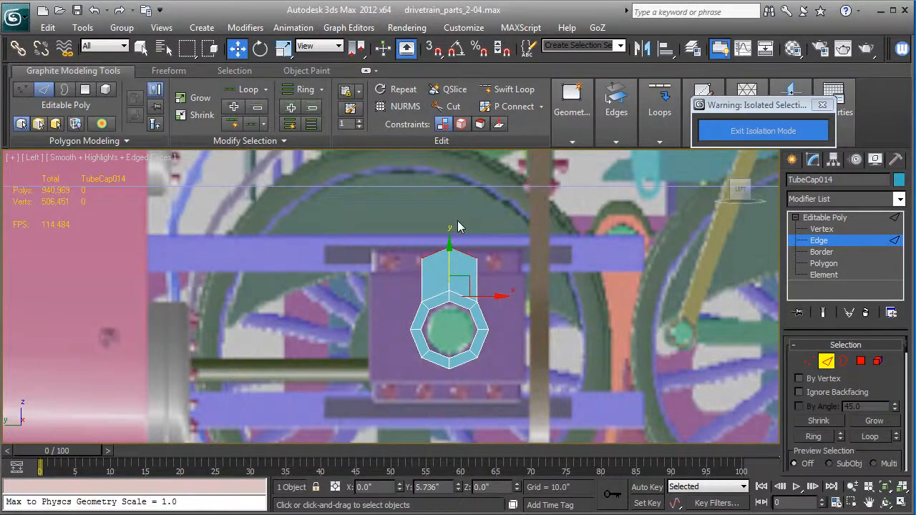
{"action": "left_click", "coordinate": [457, 370]}
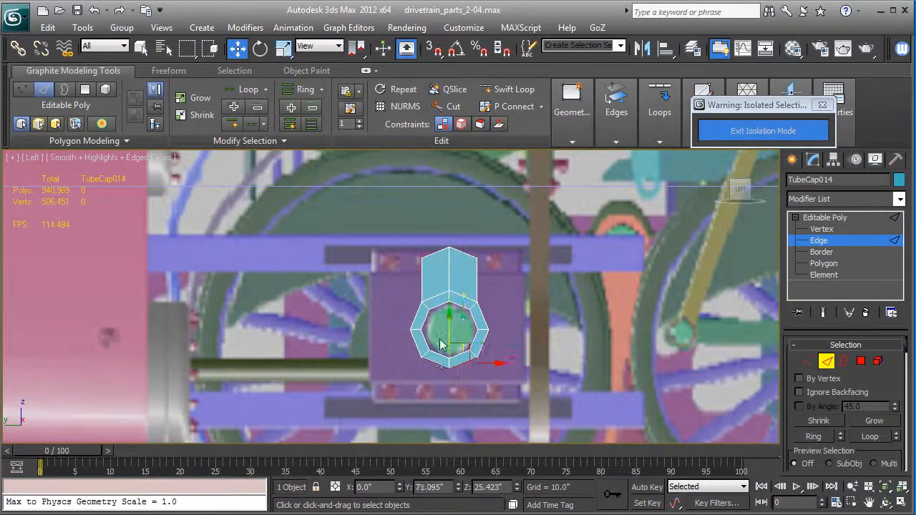
{"action": "left_click_drag", "start_coordinate": [449, 330], "coordinate": [449, 371], "text": "shift"}
Flatten the extruded bottom edges and the extruded top edges with Make Planar in Y
{"action": "scroll", "coordinate": [860, 461], "scroll_direction": "down", "scroll_amount": 10}
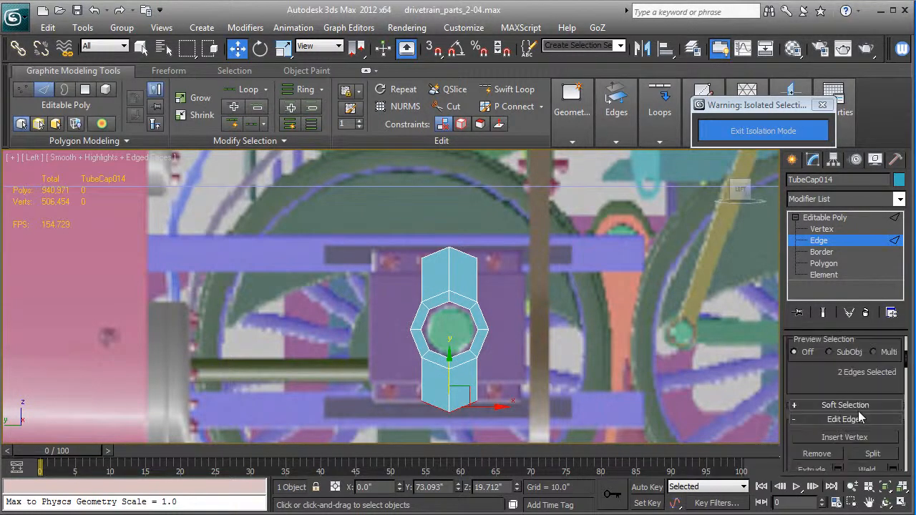
{"action": "scroll", "coordinate": [858, 426], "scroll_direction": "down", "scroll_amount": 5}
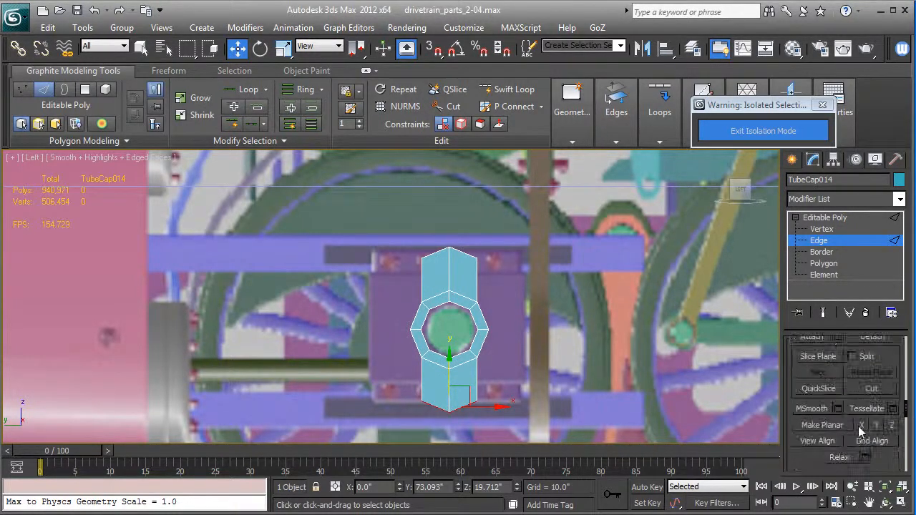
{"action": "left_click", "coordinate": [876, 425]}
{"action": "left_click", "coordinate": [435, 262]}
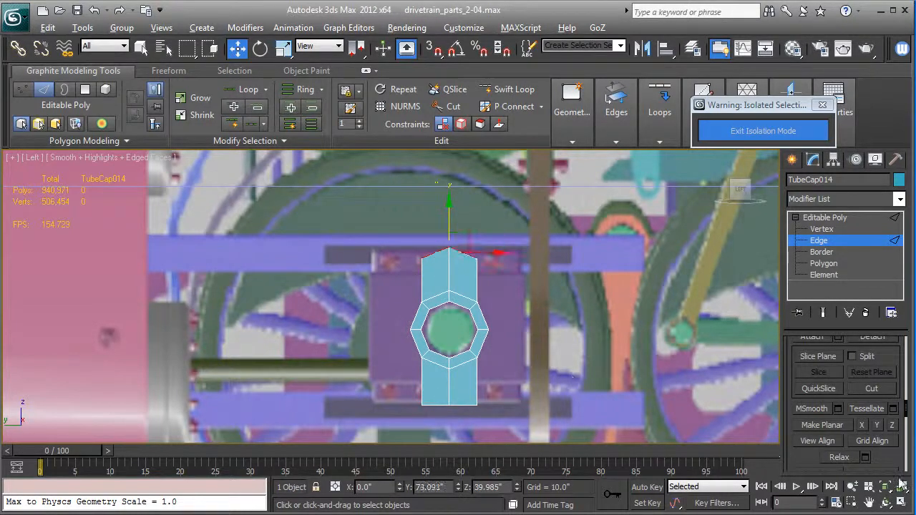
{"action": "left_click", "coordinate": [878, 425]}
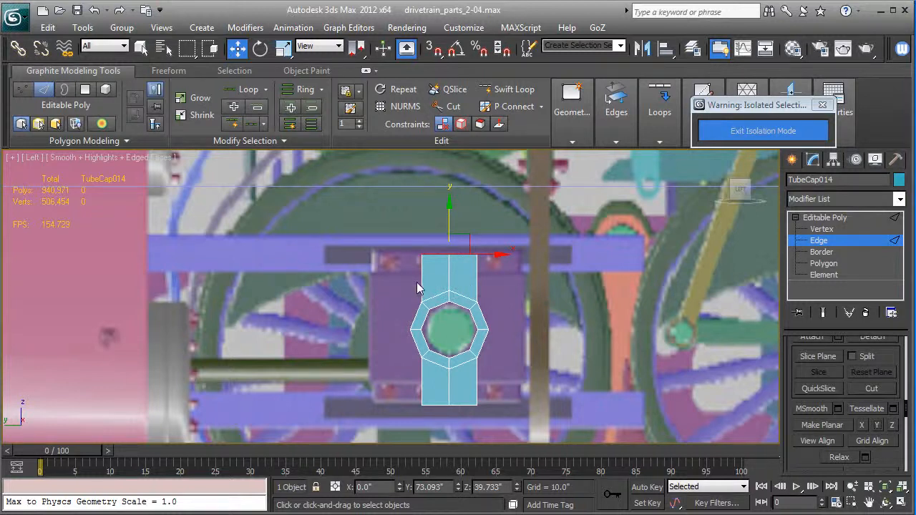
Extrude the outer side edges of the upper and lower strips outward to the left and right sides of the reference crosshead block
{"action": "left_click", "coordinate": [420, 382]}
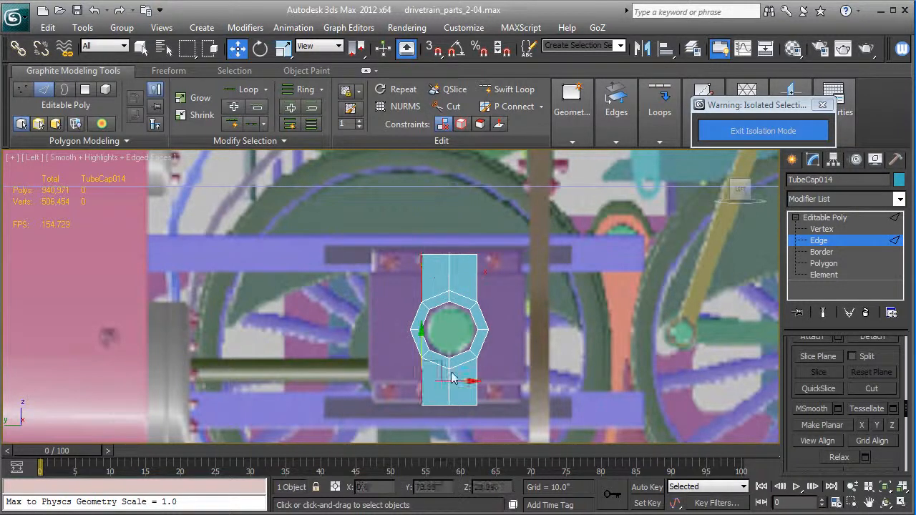
{"action": "left_click_drag", "start_coordinate": [464, 383], "coordinate": [412, 385], "text": "shift"}
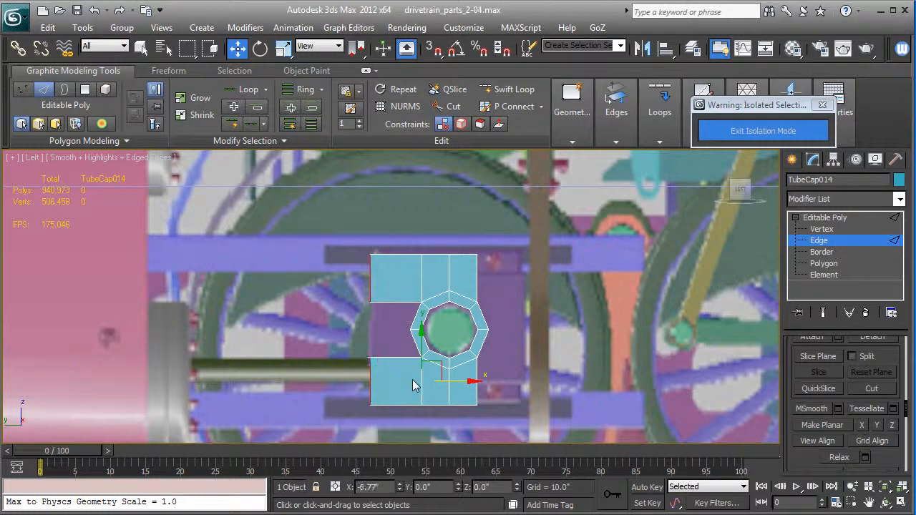
{"action": "left_click", "coordinate": [476, 280]}
{"action": "left_click", "coordinate": [477, 392]}
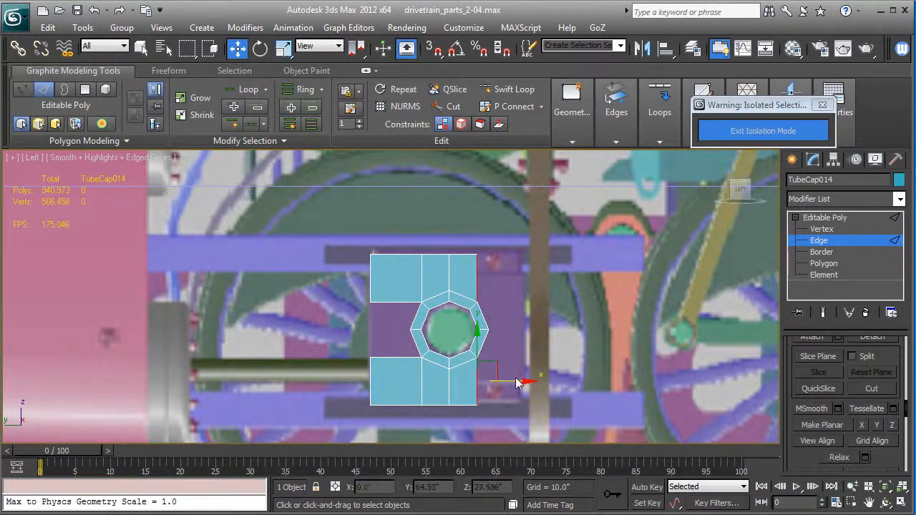
{"action": "left_click_drag", "start_coordinate": [511, 388], "coordinate": [532, 378], "text": "shift"}
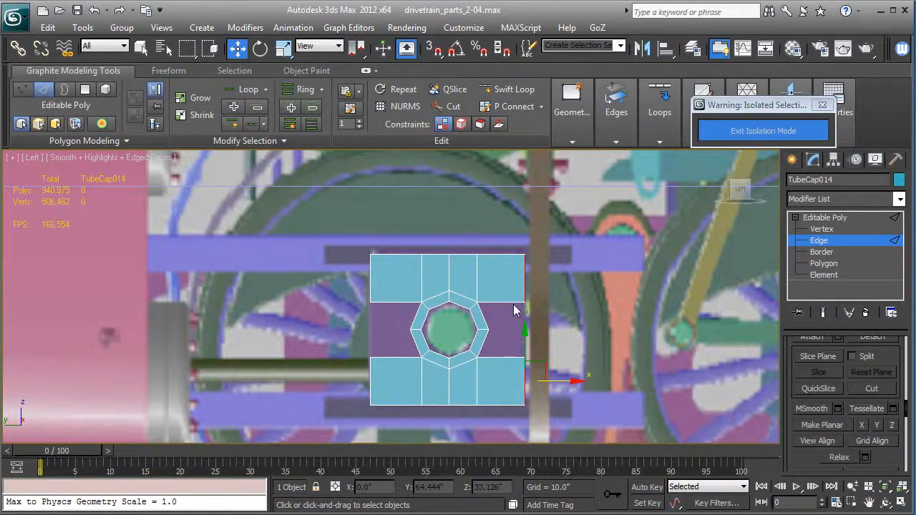
Extrude the ring's two right-hand edges outward, flatten them in X, and line them up with the block's right side
{"action": "left_click", "coordinate": [486, 323]}
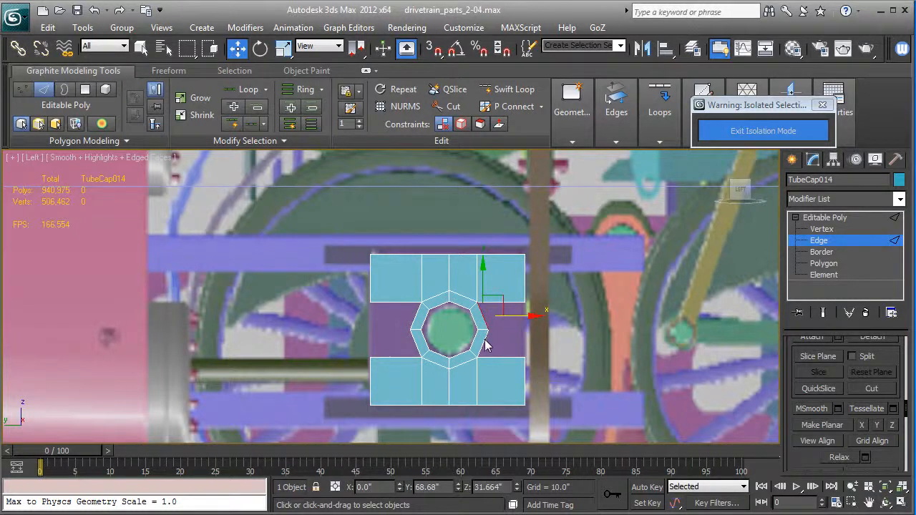
{"action": "left_click_drag", "start_coordinate": [515, 338], "coordinate": [566, 329], "text": "shift"}
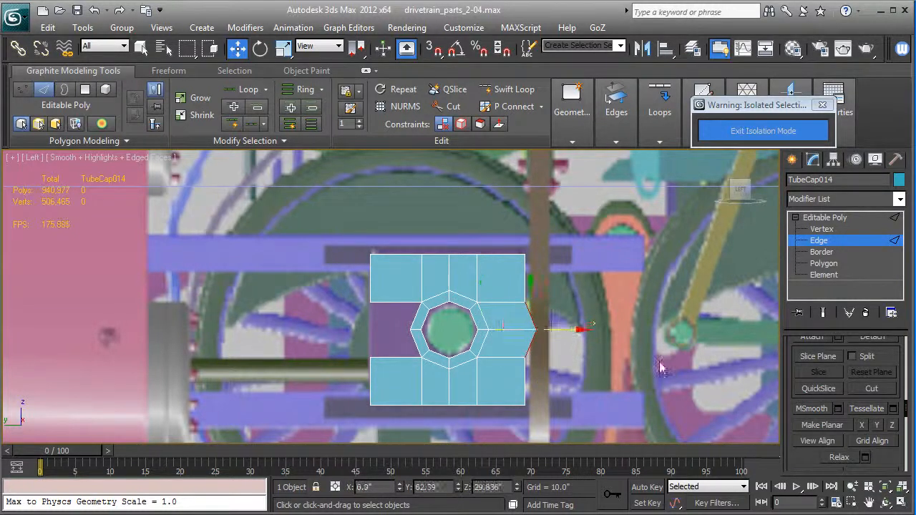
{"action": "left_click", "coordinate": [862, 425]}
{"action": "left_click_drag", "start_coordinate": [577, 337], "coordinate": [572, 336]}
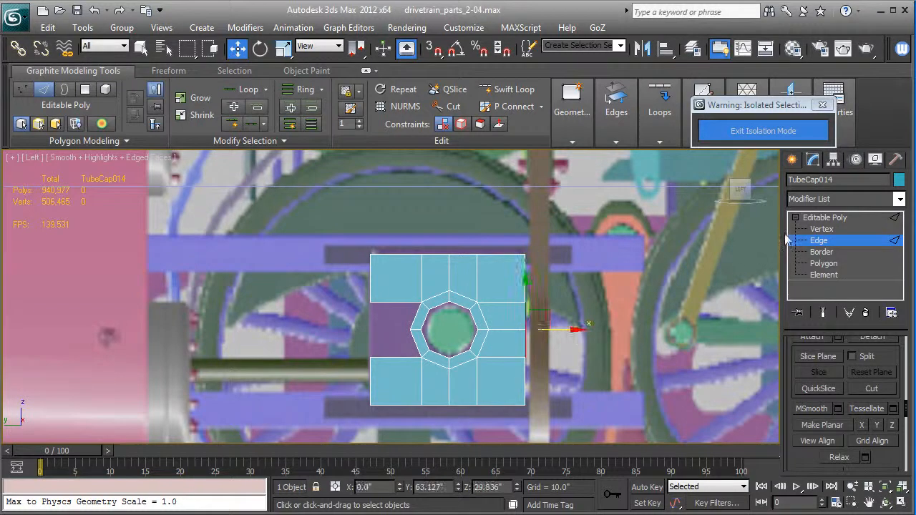
Weld the overlapping vertex pairs above and below the middle of the block's right side
{"action": "left_click", "coordinate": [814, 229]}
{"action": "left_click", "coordinate": [524, 302]}
{"action": "scroll", "coordinate": [817, 413], "scroll_direction": "down", "scroll_amount": 5}
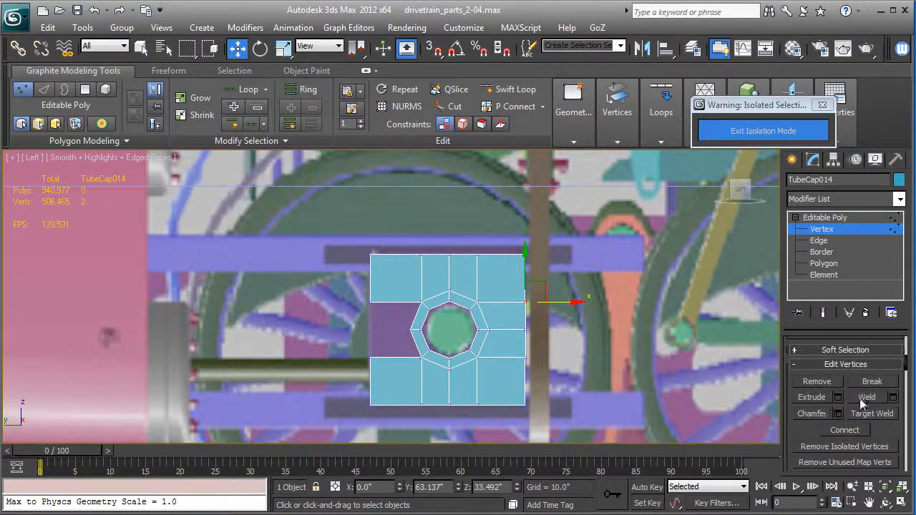
{"action": "left_click", "coordinate": [524, 358]}
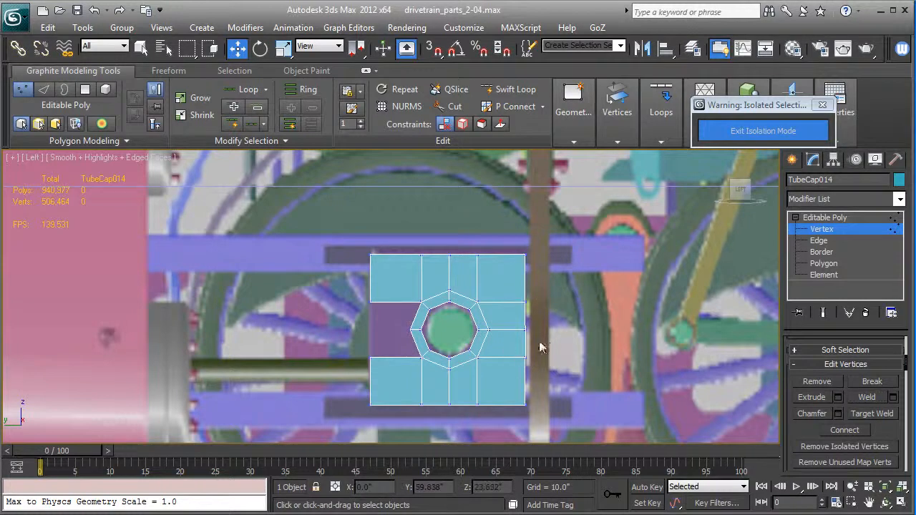
{"action": "left_click", "coordinate": [867, 397]}
Extrude the ring's two left-hand edges outward, flatten them in X, and line them up with the block's left side
{"action": "key", "text": "2"}
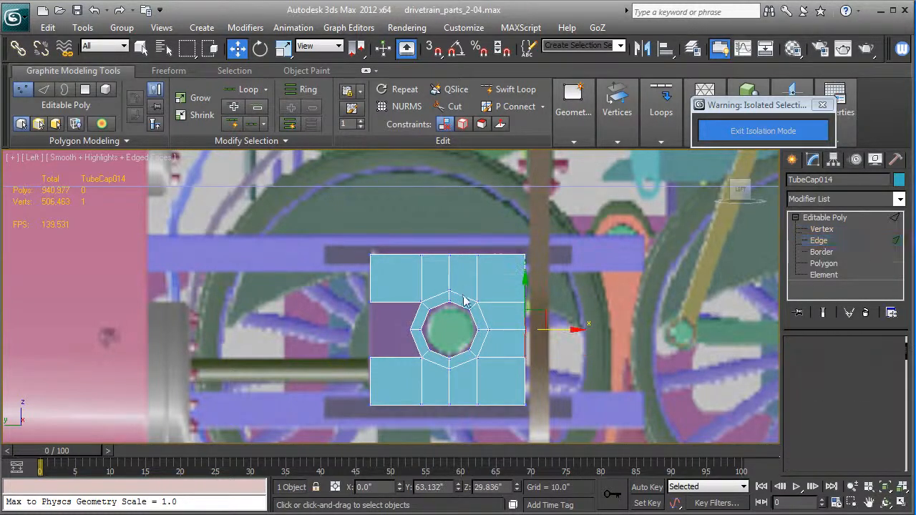
{"action": "left_click", "coordinate": [415, 325]}
{"action": "left_click", "coordinate": [416, 346], "text": "ctrl"}
{"action": "left_click_drag", "start_coordinate": [473, 336], "coordinate": [413, 333]}
{"action": "scroll", "coordinate": [864, 438], "scroll_direction": "down", "scroll_amount": 10}
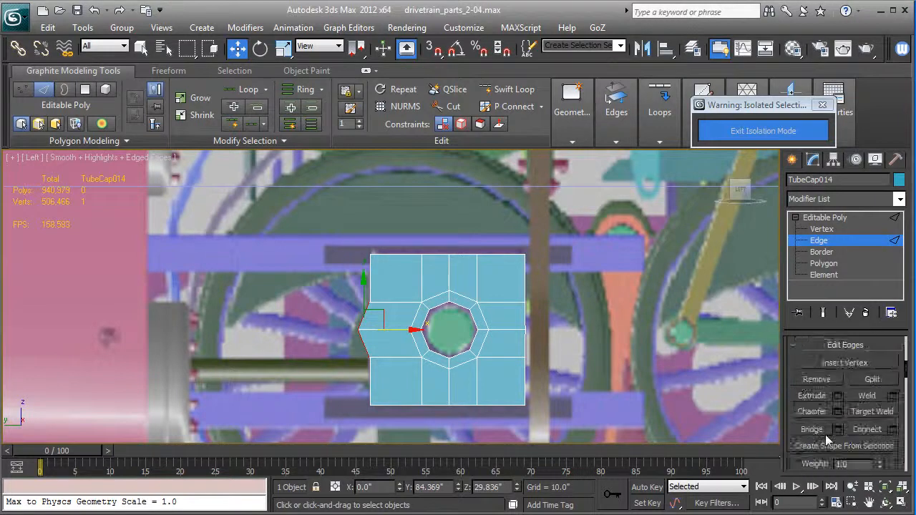
{"action": "left_click", "coordinate": [862, 390]}
{"action": "left_click_drag", "start_coordinate": [406, 330], "coordinate": [413, 335]}
Weld the overlapping vertex pairs above and below the middle of the block's left side
{"action": "left_click", "coordinate": [820, 229]}
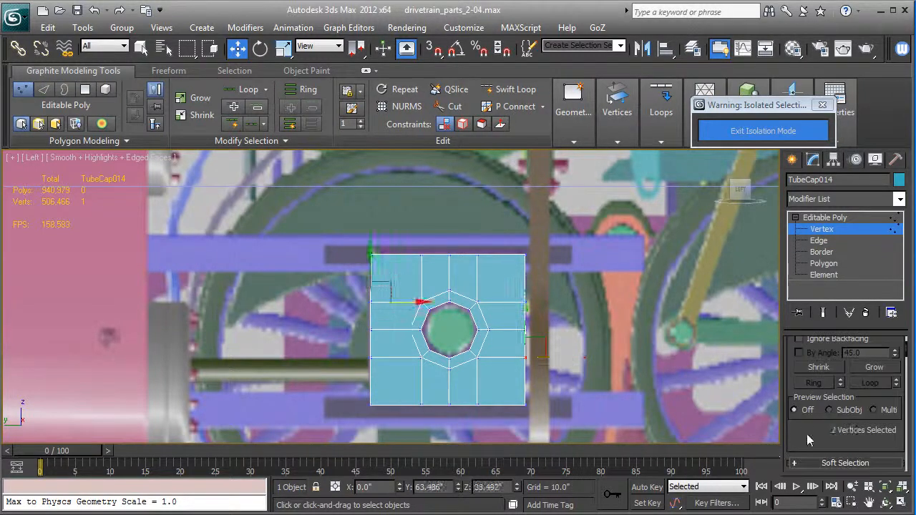
{"action": "scroll", "coordinate": [806, 433], "scroll_direction": "down", "scroll_amount": 5}
{"action": "left_click", "coordinate": [865, 399]}
{"action": "left_click_drag", "start_coordinate": [356, 351], "coordinate": [384, 364]}
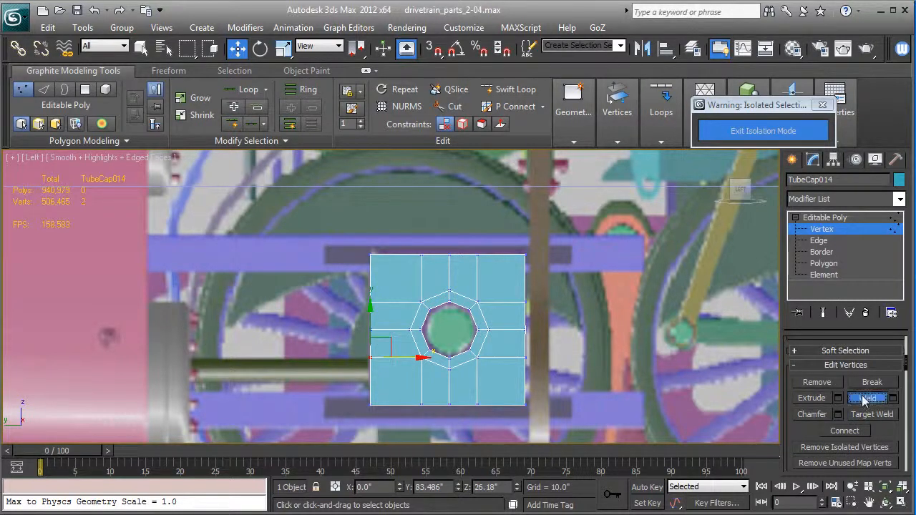
{"action": "left_click", "coordinate": [849, 217]}
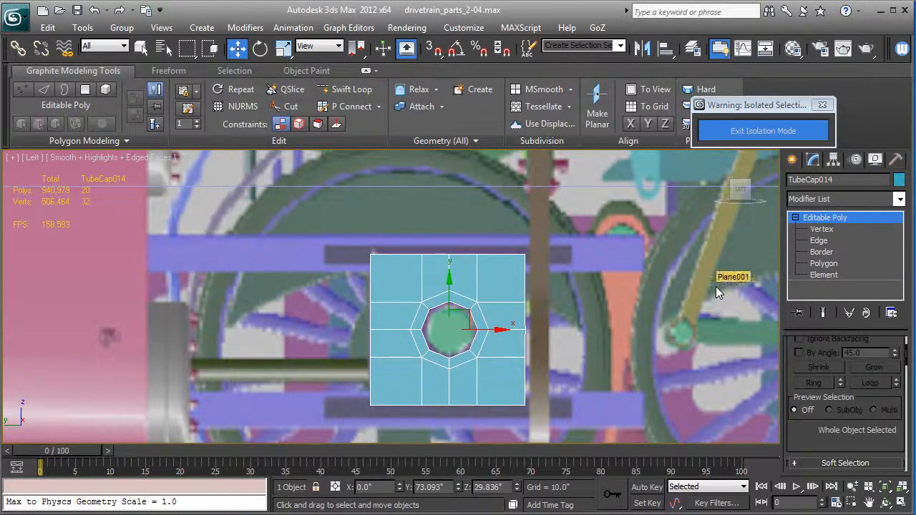
In the Perspective view, connect the ring of horizontal edges in the block's left column with a new vertical edge line
{"action": "key", "text": "p"}
{"action": "key", "text": "z"}
{"action": "middle_click_drag", "start_coordinate": [467, 352], "coordinate": [511, 375], "text": "alt"}
{"action": "scroll", "coordinate": [510, 375], "scroll_direction": "down", "scroll_amount": 3}
{"action": "middle_click_drag", "start_coordinate": [473, 342], "coordinate": [527, 334]}
{"action": "left_click", "coordinate": [817, 241]}
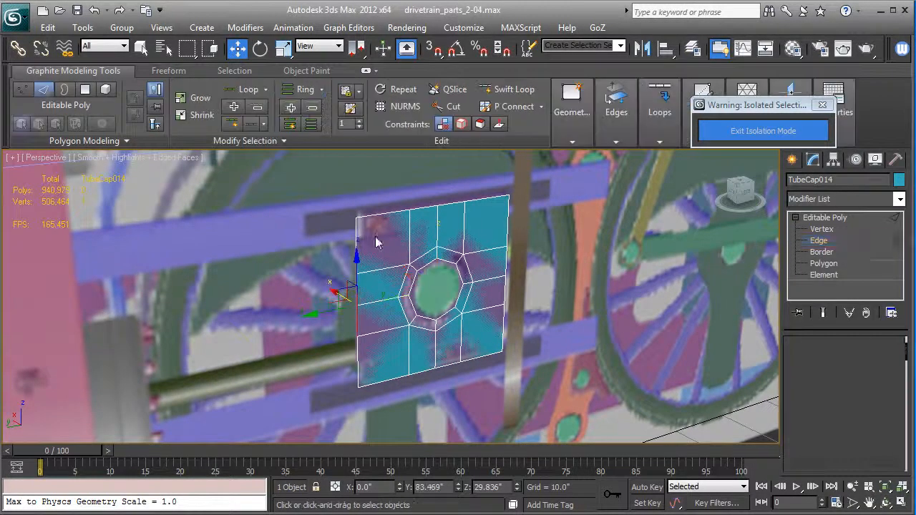
{"action": "left_click", "coordinate": [377, 278]}
{"action": "key", "text": "alt+r"}
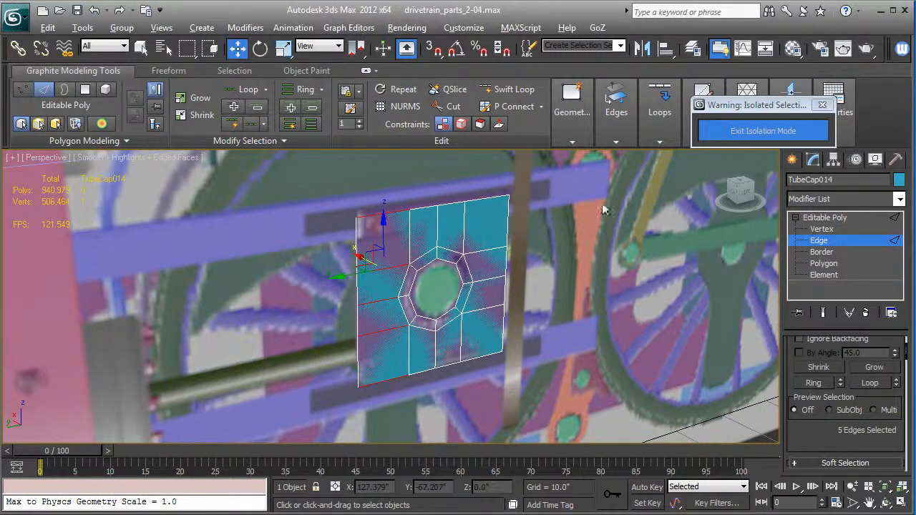
{"action": "scroll", "coordinate": [819, 406], "scroll_direction": "down", "scroll_amount": 1}
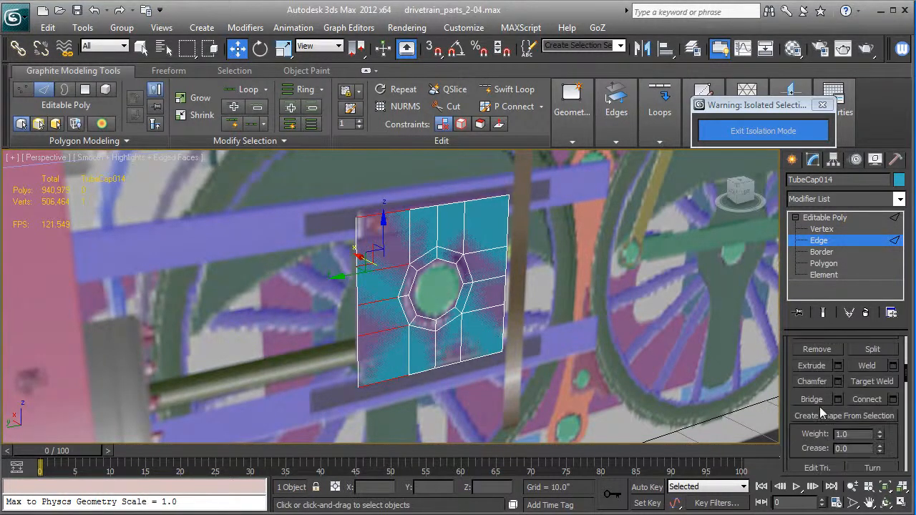
{"action": "left_click", "coordinate": [868, 401]}
Connect the edge rings of the block's right column, bottom row and top row, adding one new edge line through each
{"action": "middle_click_drag", "start_coordinate": [649, 365], "coordinate": [497, 292], "text": "alt"}
{"action": "left_click", "coordinate": [508, 293]}
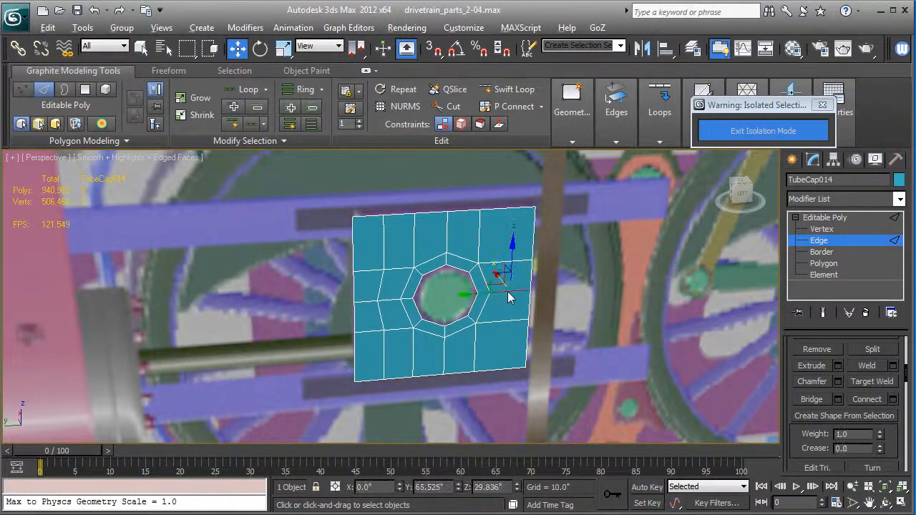
{"action": "key", "text": "alt+r"}
{"action": "key", "text": "ctrl+shift+e"}
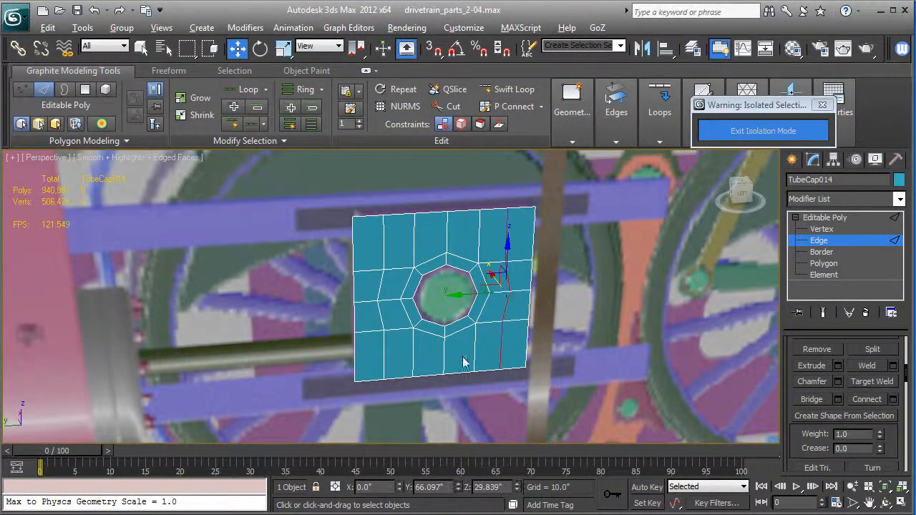
{"action": "key", "text": "alt+r"}
{"action": "key", "text": "ctrl+shift+e"}
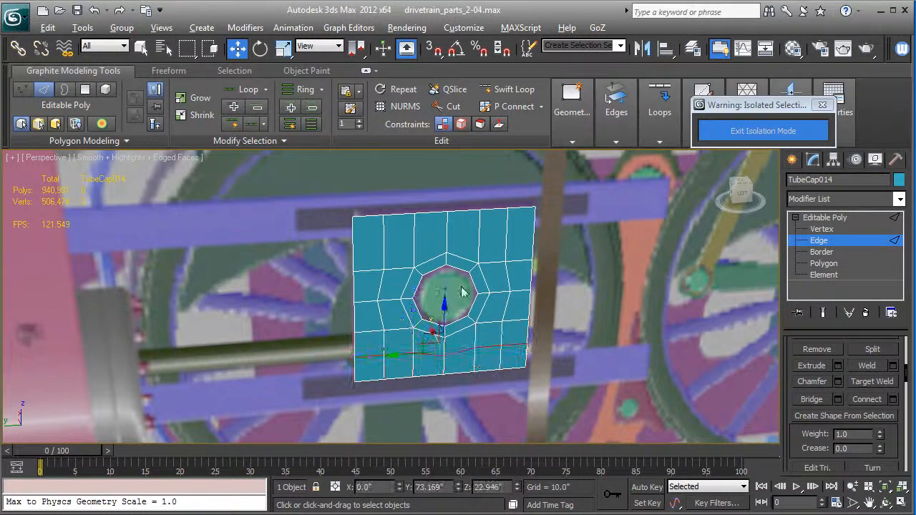
{"action": "key", "text": "alt+r"}
{"action": "key", "text": "ctrl+shift+e"}
{"action": "left_click", "coordinate": [831, 217]}
Add a Shell modifier to the block with 2 segments and increase its outer amount to thicken it
{"action": "left_click", "coordinate": [828, 198]}
{"action": "key", "text": "s"}
{"action": "key", "text": "s"}
{"action": "key", "text": "s"}
{"action": "key", "text": "s"}
{"action": "key", "text": "s"}
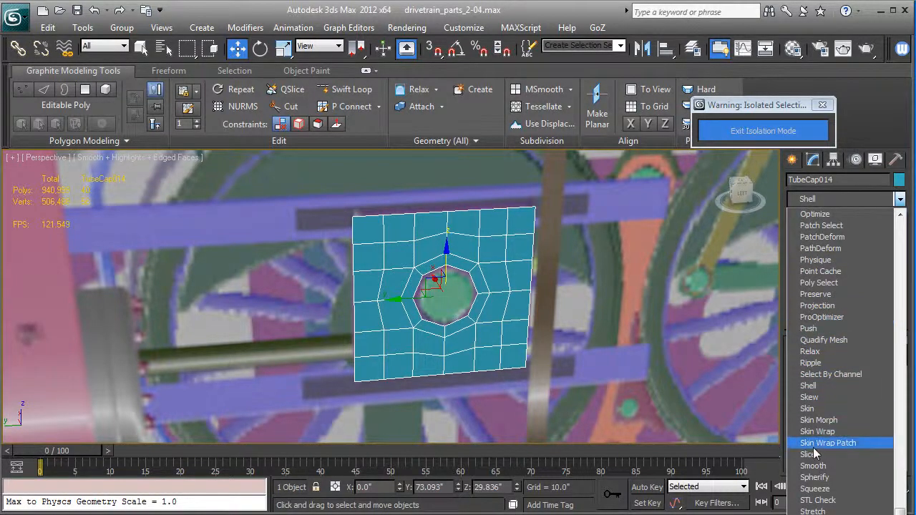
{"action": "left_click", "coordinate": [814, 387]}
{"action": "middle_click_drag", "start_coordinate": [429, 365], "coordinate": [526, 369], "text": "alt"}
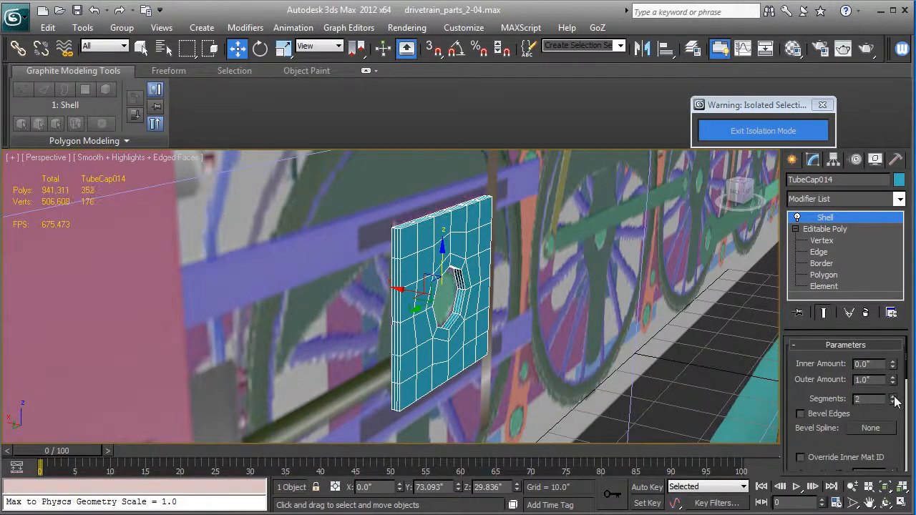
{"action": "left_click_drag", "start_coordinate": [893, 383], "coordinate": [907, 315]}
Add a TurboSmooth modifier above the Shell and inspect the smoothed block shaded without edged faces
{"action": "left_click", "coordinate": [856, 198]}
{"action": "scroll", "coordinate": [856, 195], "scroll_direction": "down", "scroll_amount": 15}
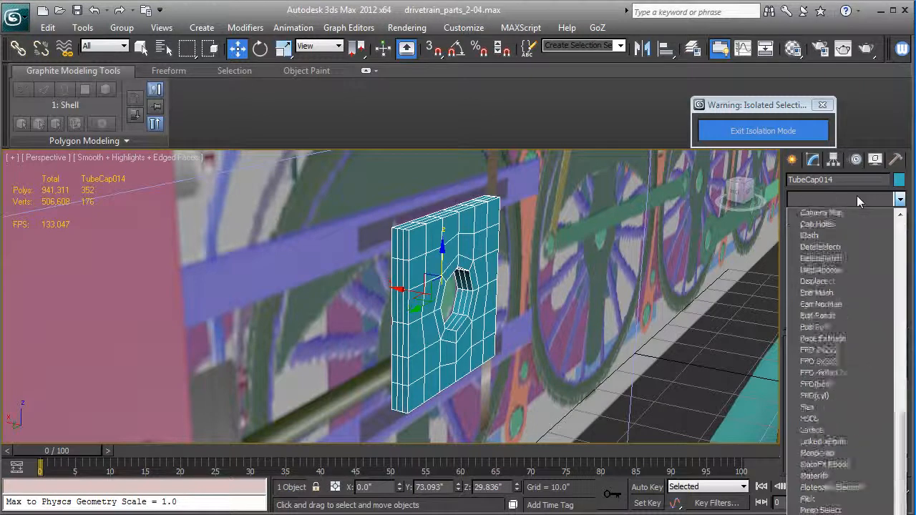
{"action": "key", "text": "Return"}
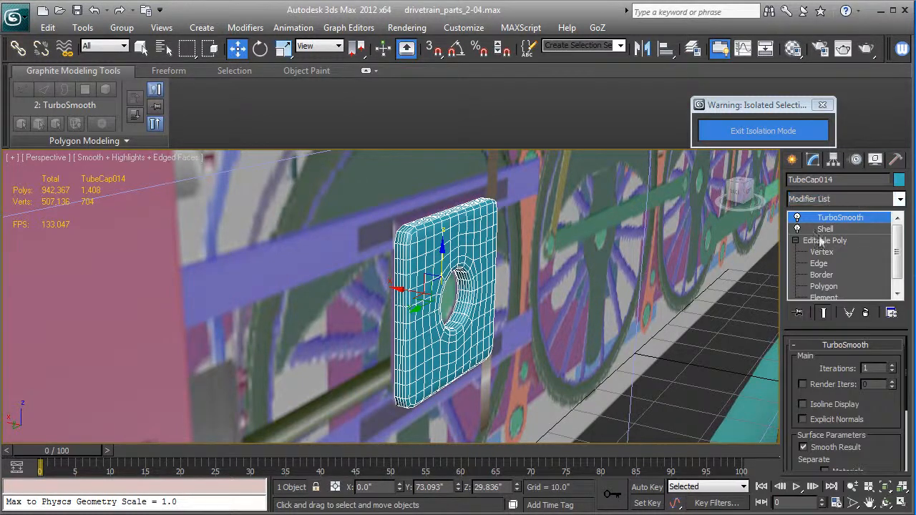
{"action": "middle_click_drag", "start_coordinate": [587, 324], "coordinate": [512, 315], "text": "alt"}
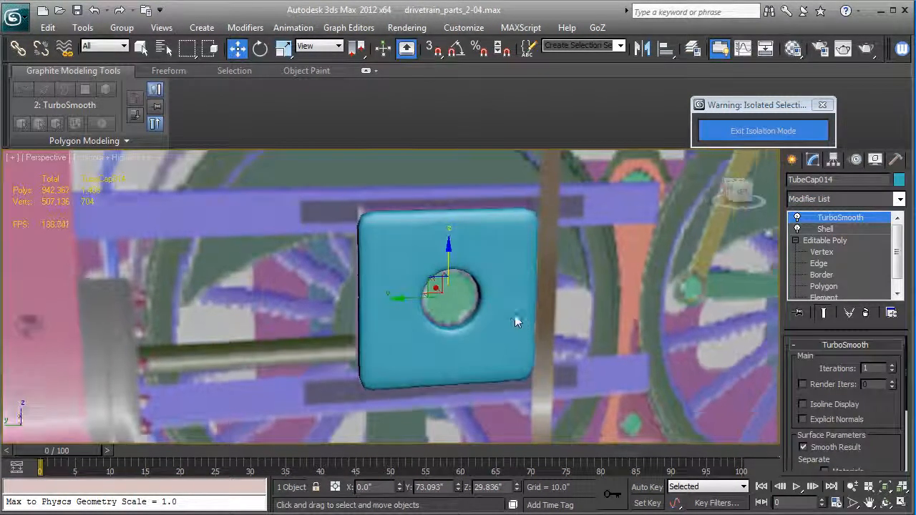
{"action": "scroll", "coordinate": [513, 319], "scroll_direction": "up", "scroll_amount": 3}
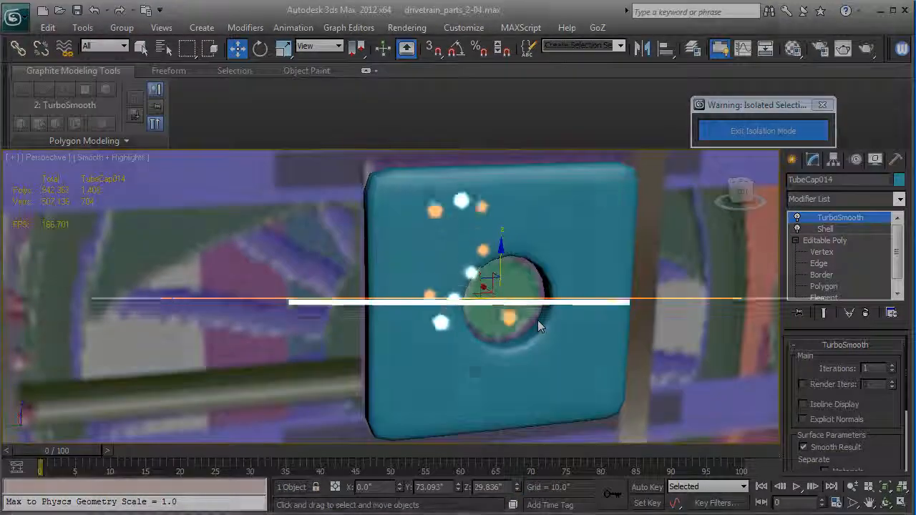